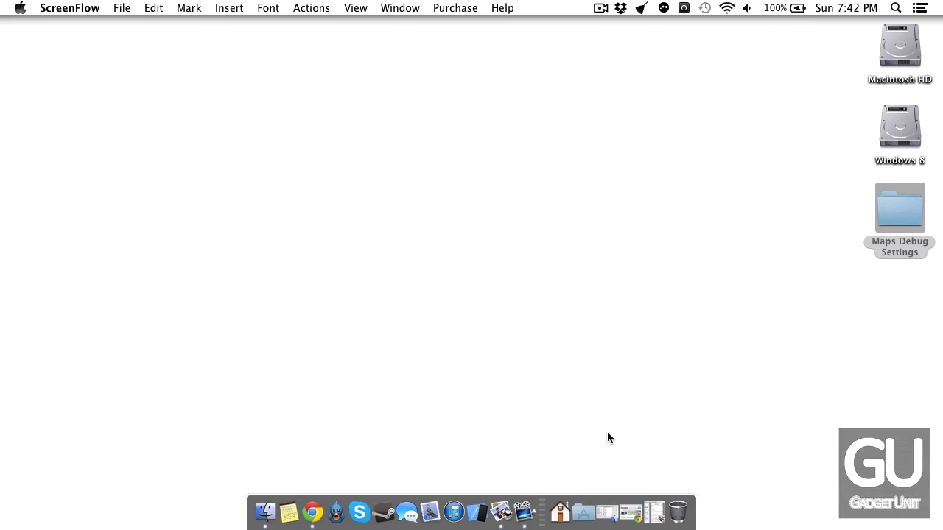
Bring up the Chrome window and show the tweet about adding DebugPanelEnabled to com.apple.maps.plist.
left_click(629, 512)
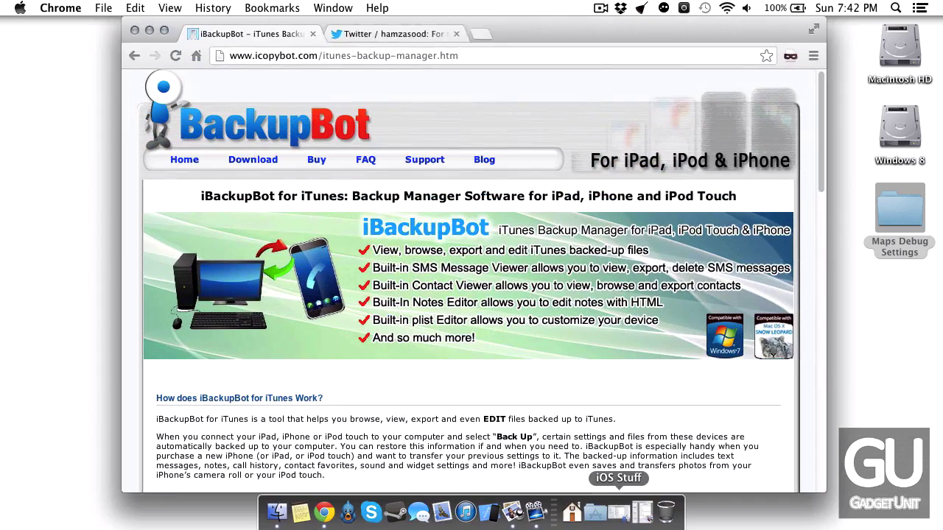
left_click(332, 35)
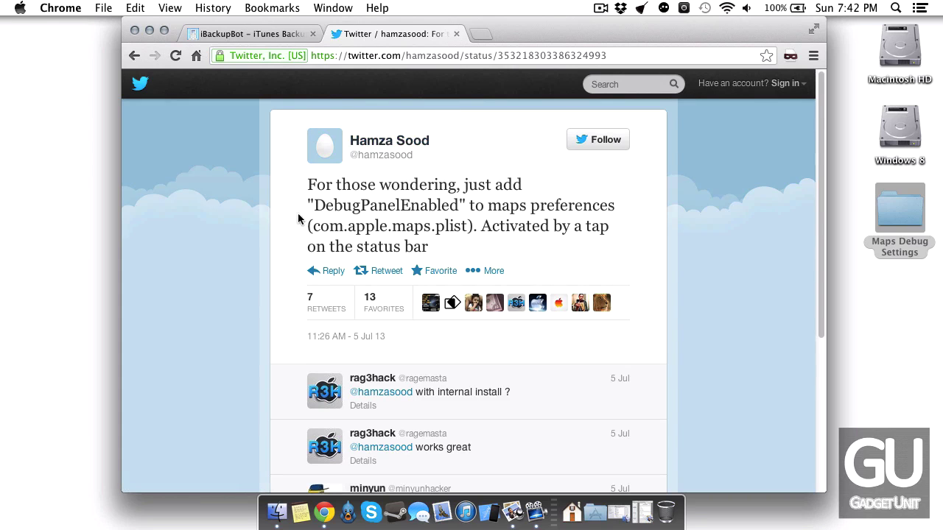
Switch to Preview, look through the Maps debug screenshots from IMG_4265.PNG to IMG_4272.PNG, and minimize the window.
left_click(643, 519)
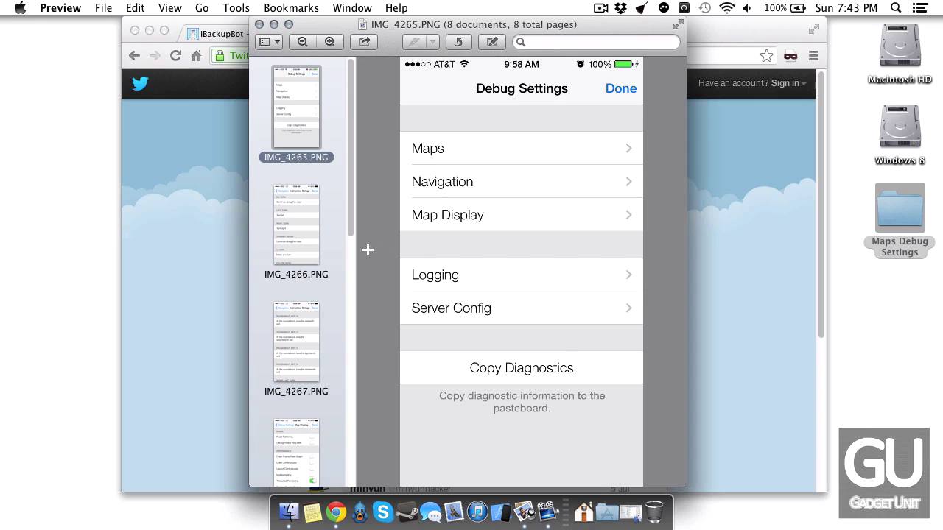
scroll(368, 249, "down", 5)
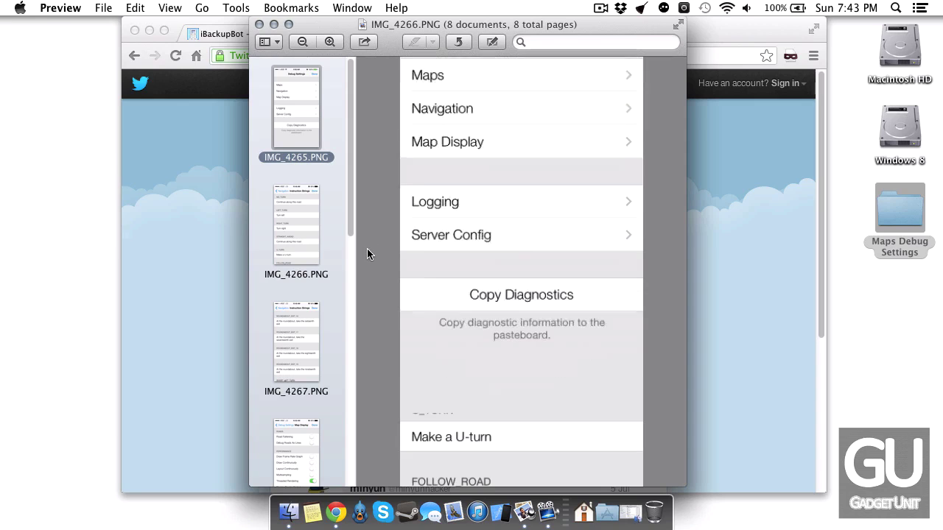
scroll(383, 274, "down", 5)
scroll(383, 274, "down", 3)
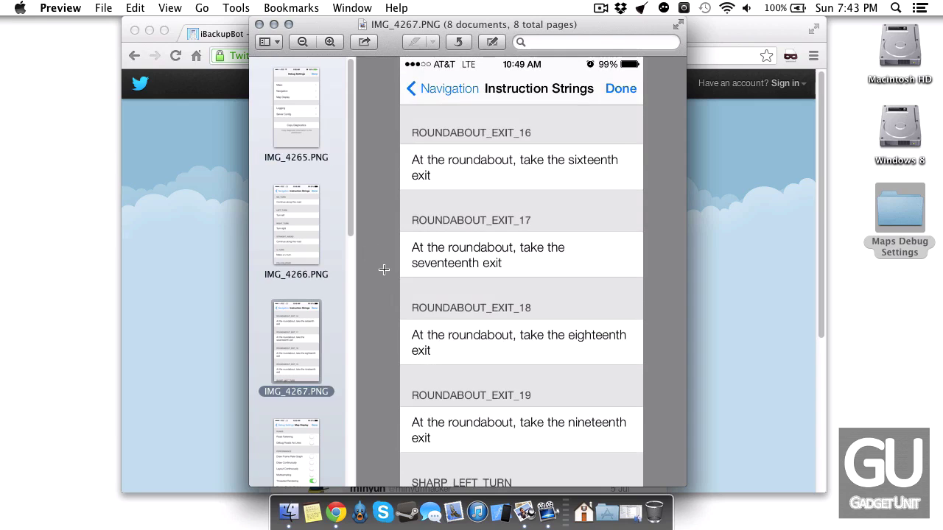
scroll(383, 270, "down", 5)
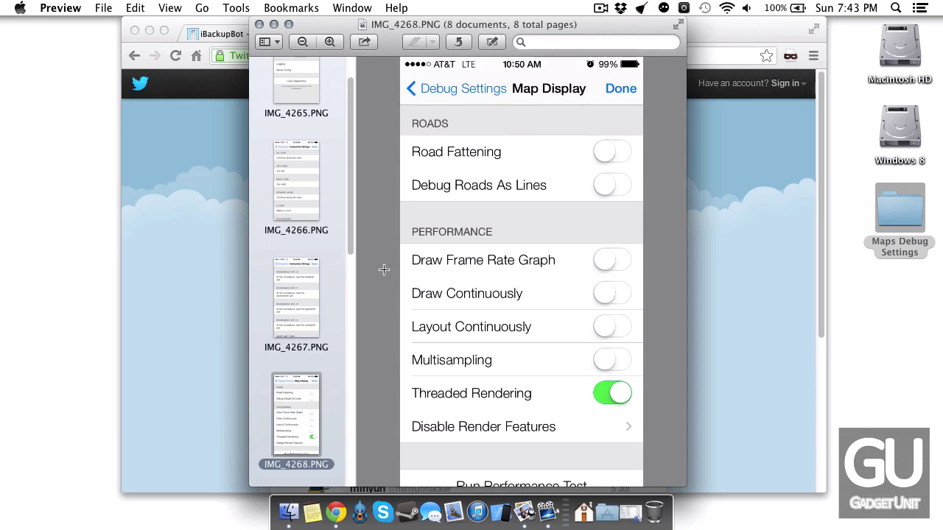
scroll(424, 322, "down", 5)
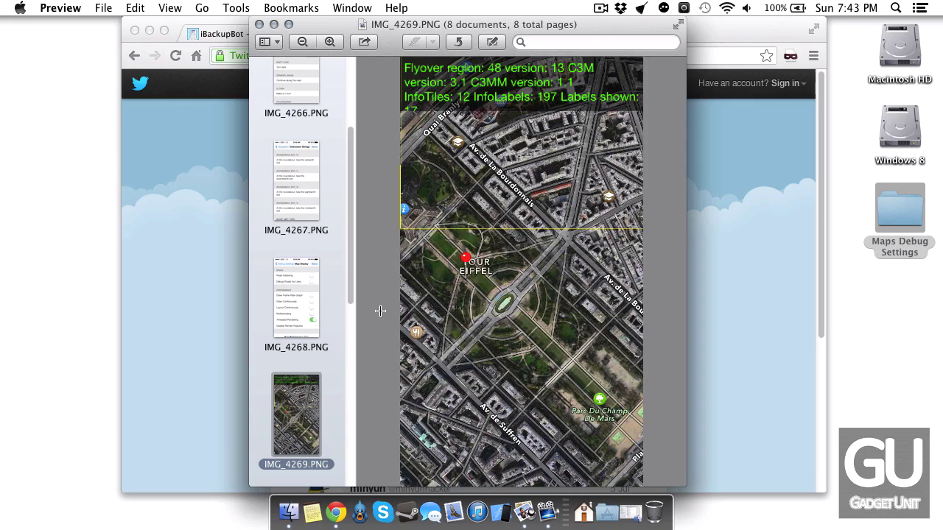
scroll(380, 311, "down", 5)
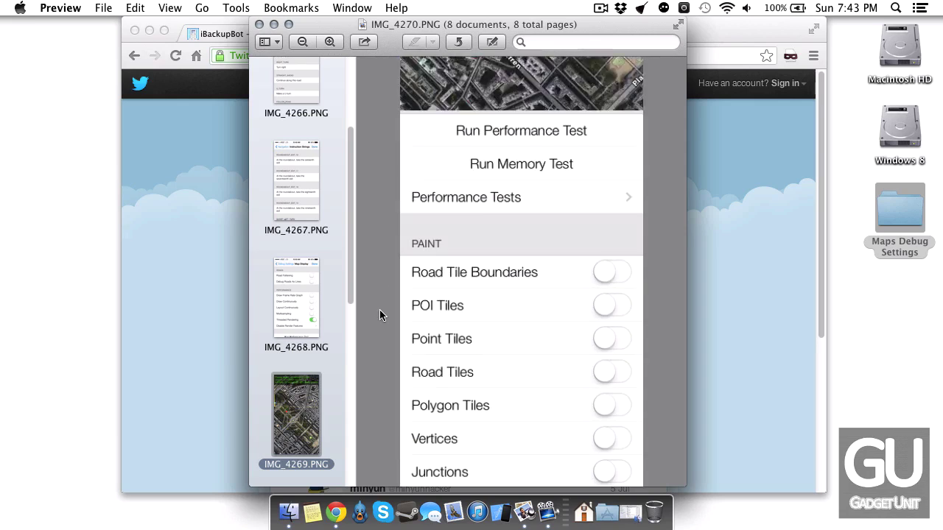
scroll(380, 310, "down", 5)
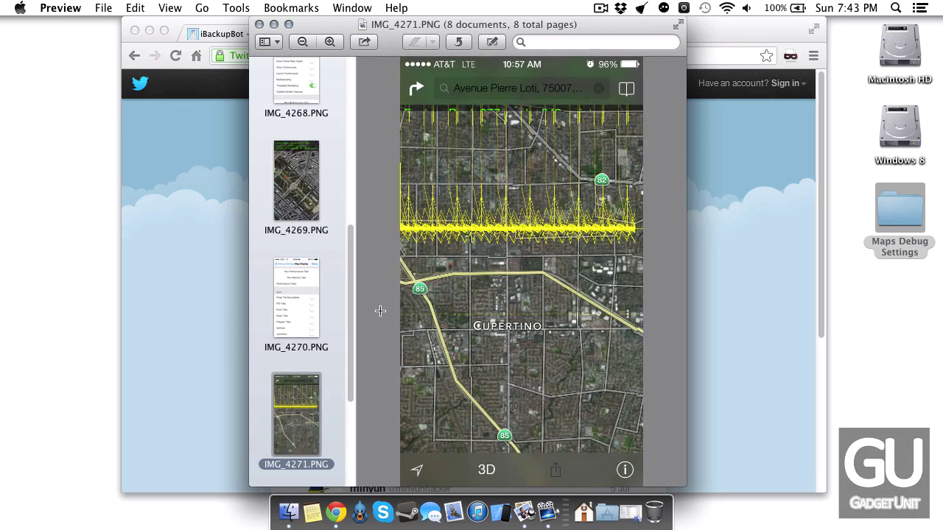
scroll(380, 311, "down", 5)
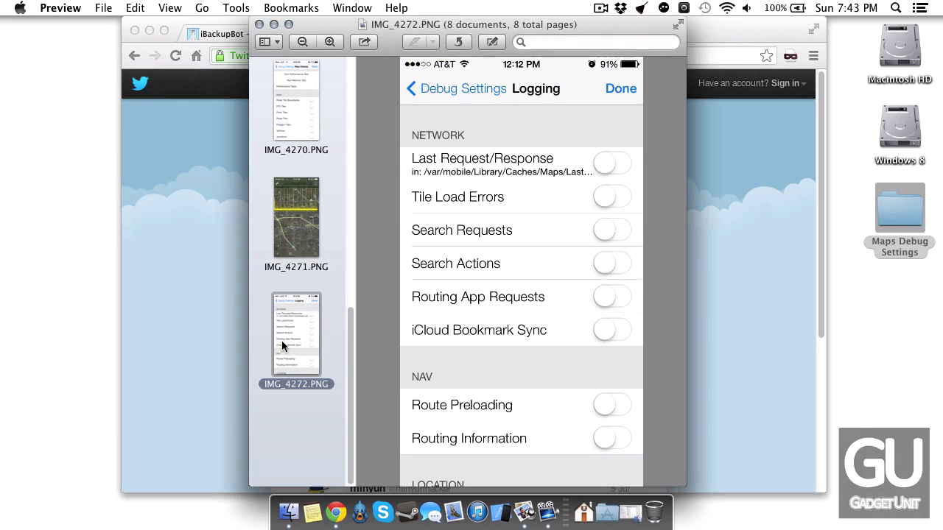
key("super+m")
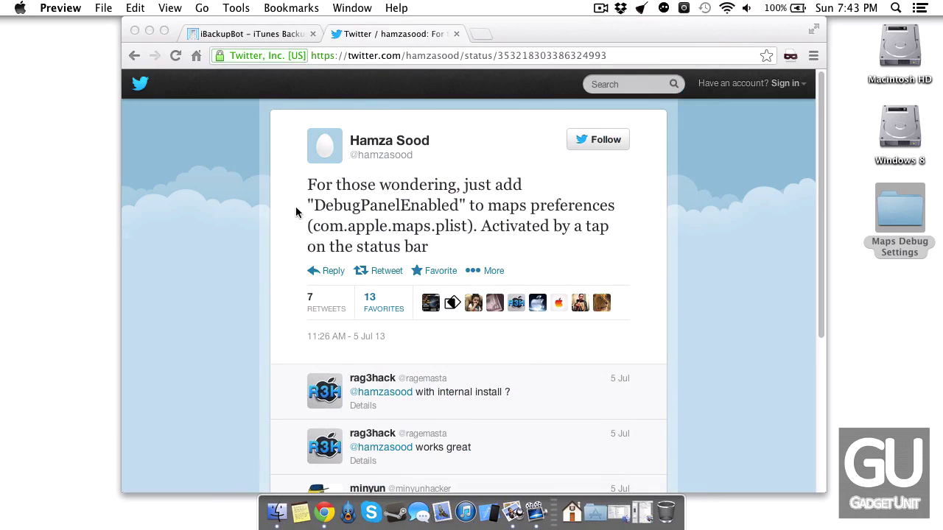
Return to Chrome, review the iBackupBot page down to its Windows and Mac trial downloads, and minimize the browser.
left_click(195, 188)
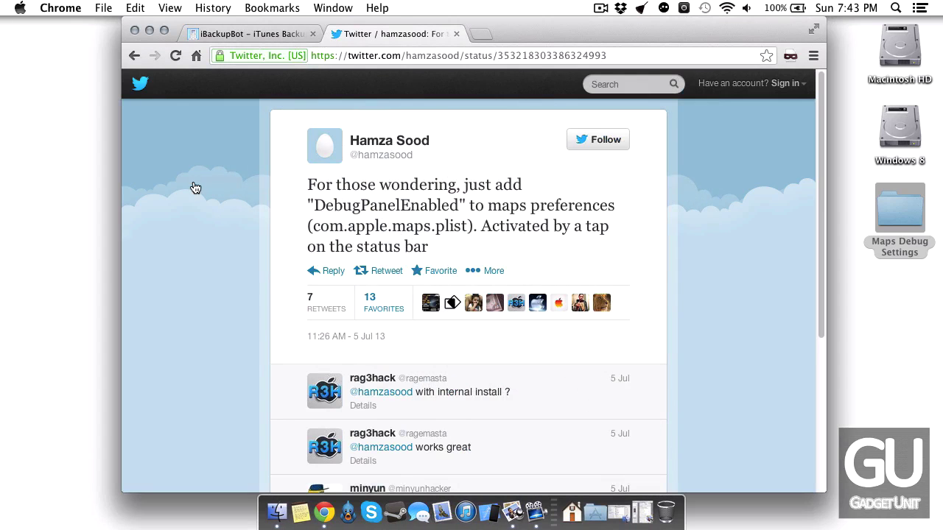
key("super+alt+Left")
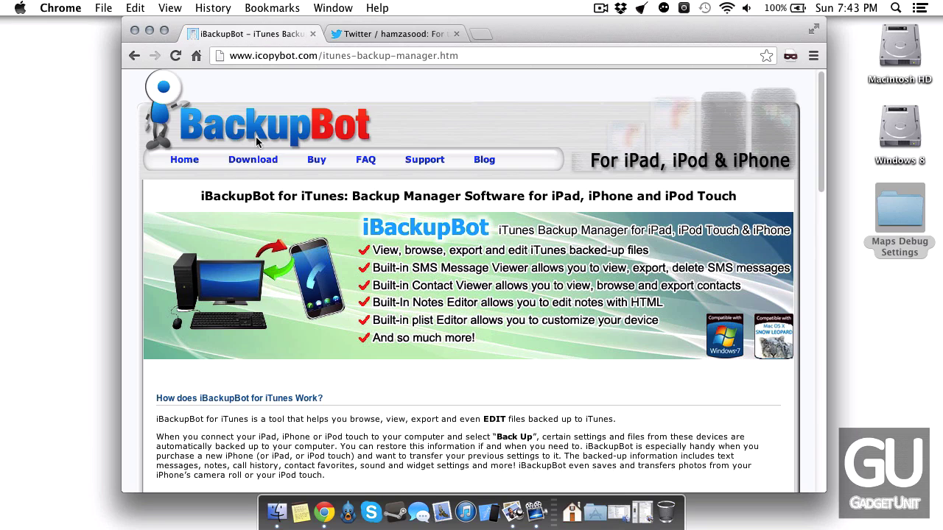
scroll(495, 386, "down", 2)
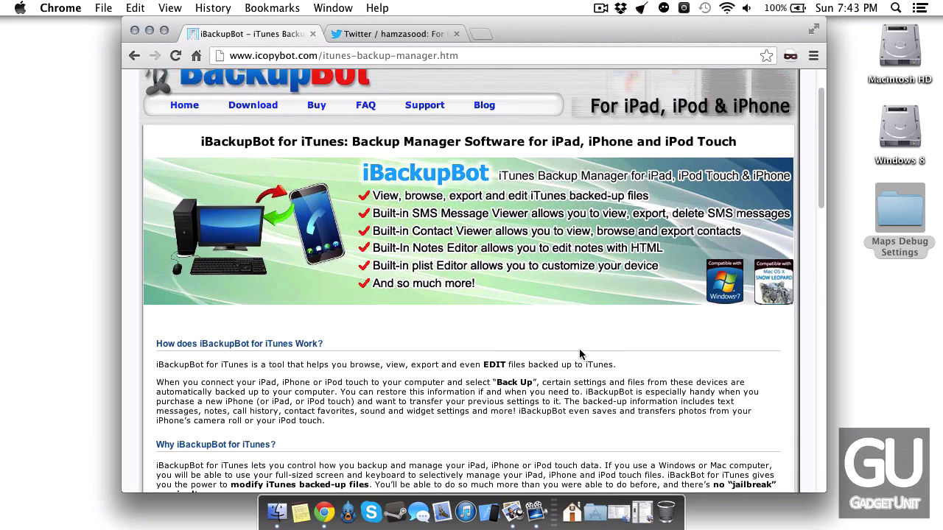
scroll(582, 352, "down", 2)
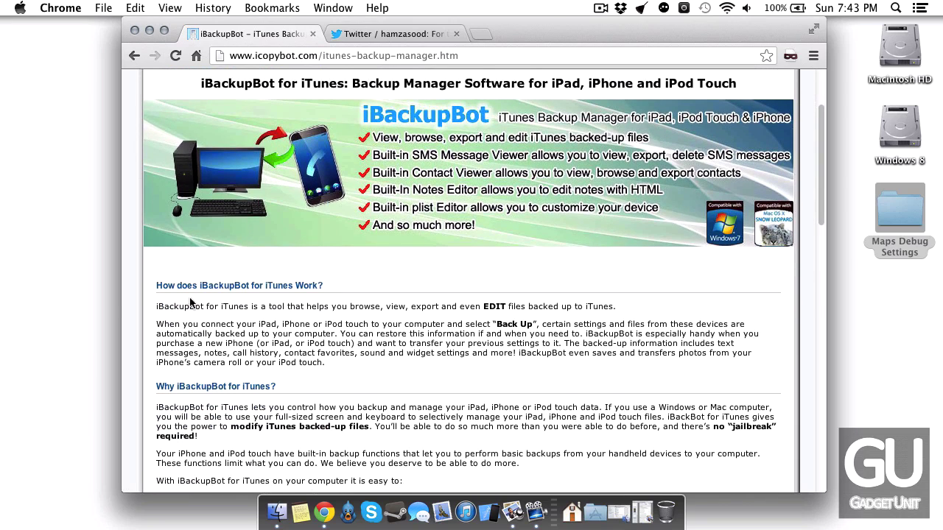
scroll(128, 298, "up", 4)
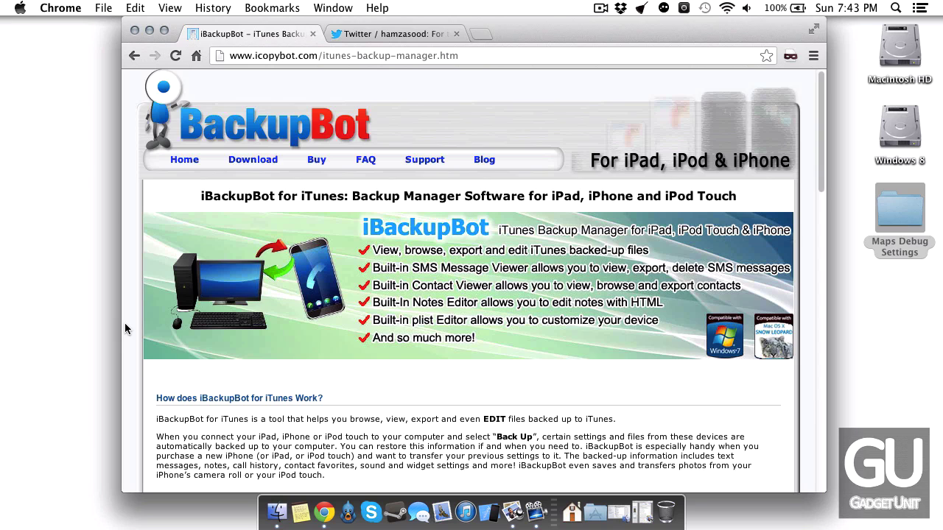
scroll(125, 329, "down", 1)
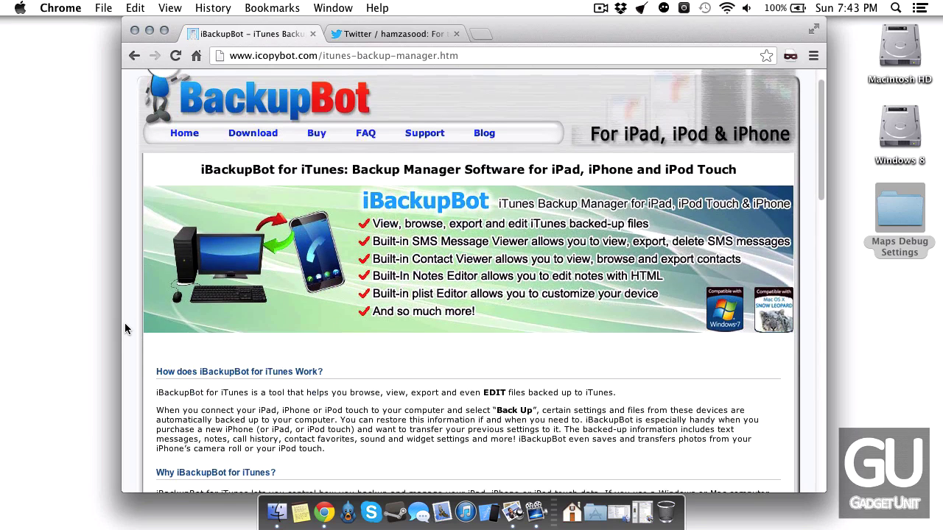
scroll(126, 329, "down", 2)
scroll(130, 324, "down", 10)
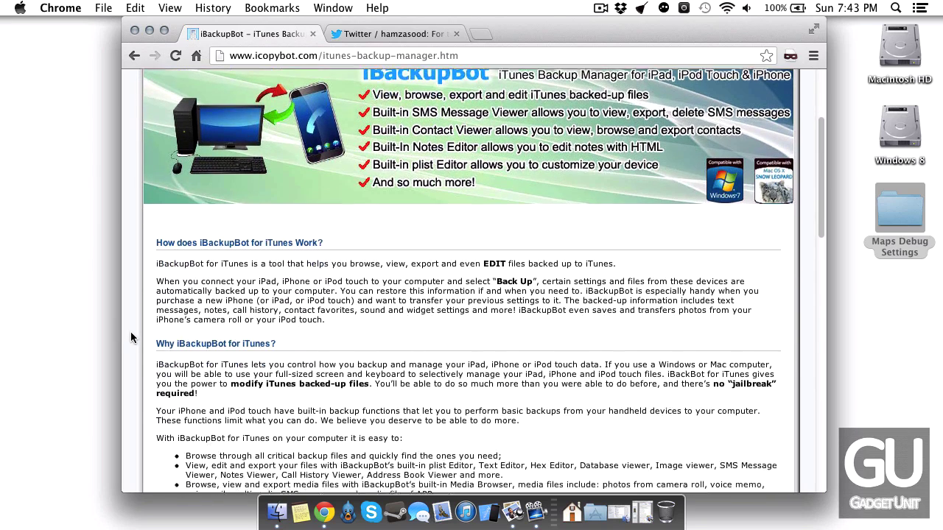
scroll(139, 323, "down", 4)
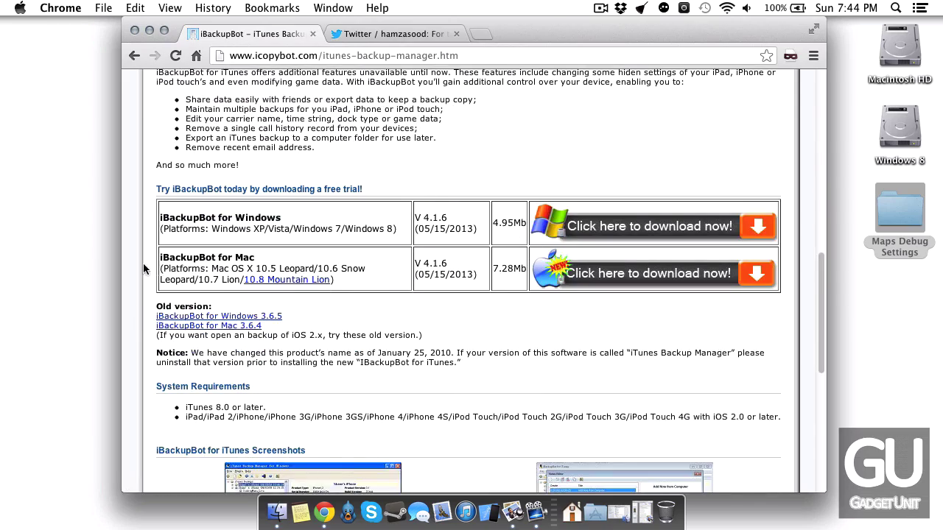
scroll(157, 269, "up", 7)
key("super+m")
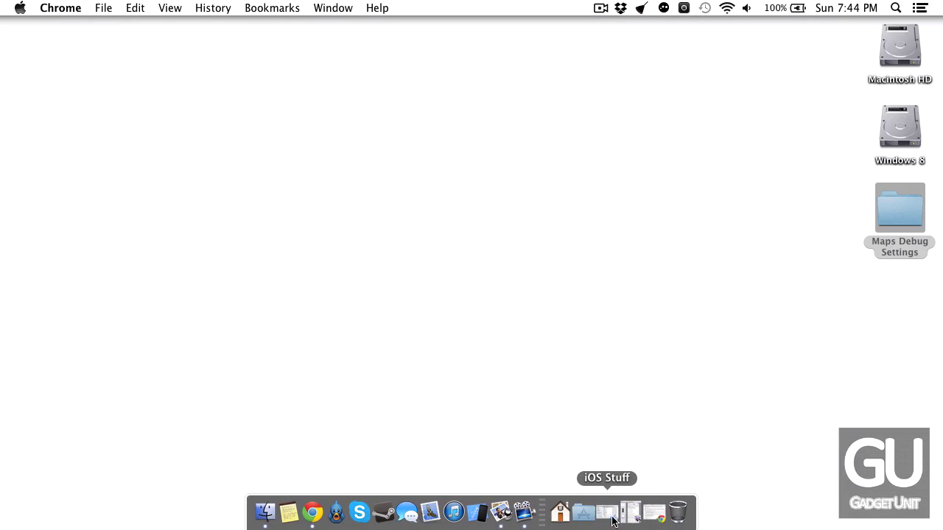
Restore the iOS Stuff folder in Finder and launch iBackupBot.app from it.
left_click(605, 514)
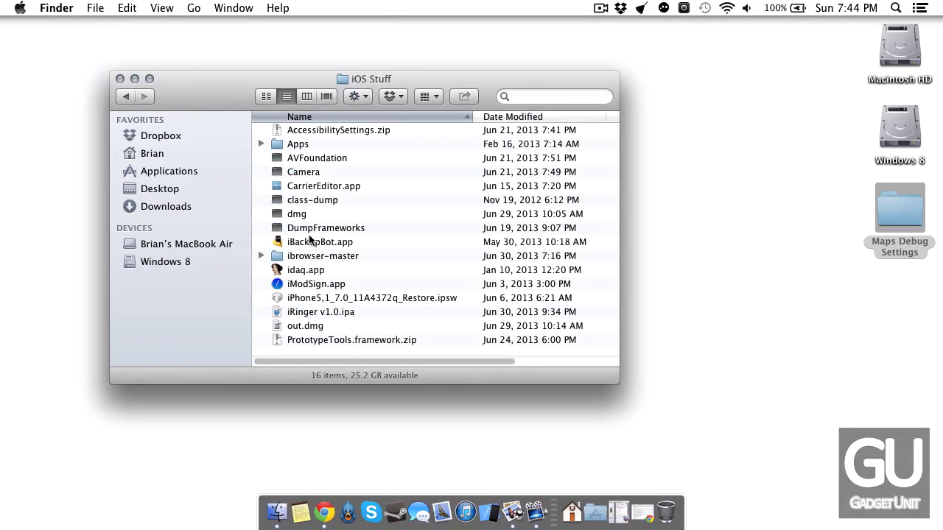
double_click(313, 242)
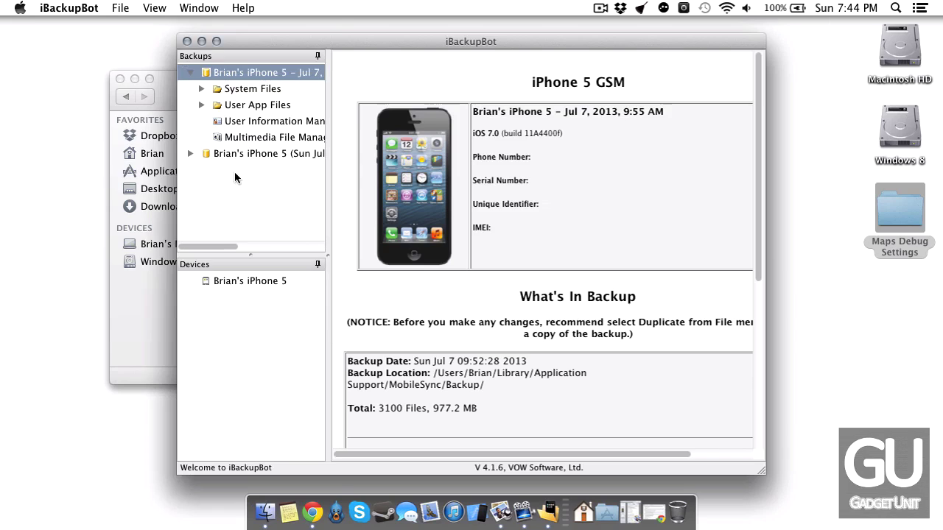
Open the Preferences folder under System Files, HomeDomain, Library in the iPhone 5 backup from Jul 7.
left_click(202, 90)
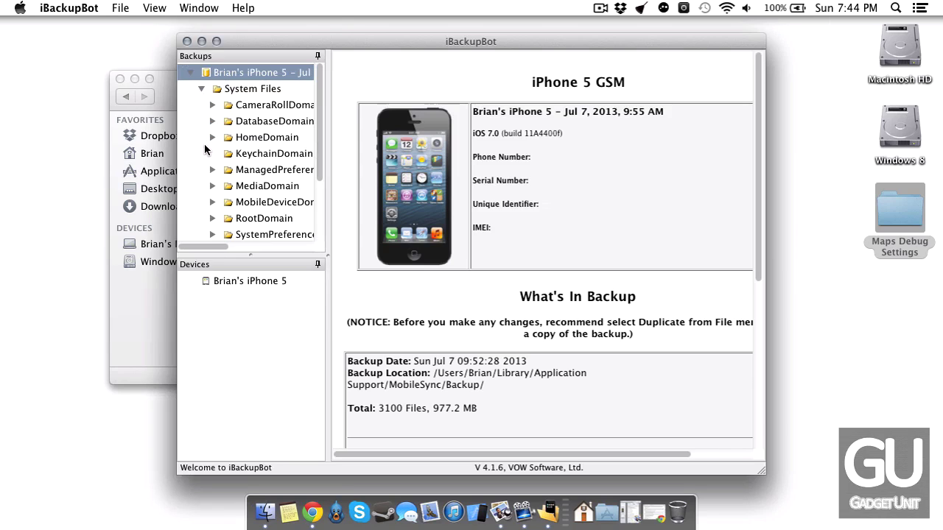
left_click(212, 139)
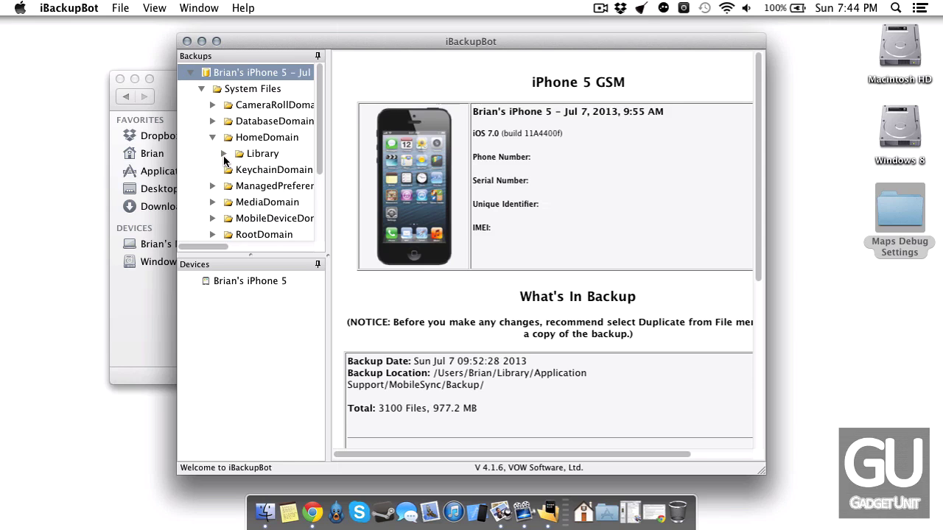
left_click(224, 154)
scroll(256, 193, "down", 10)
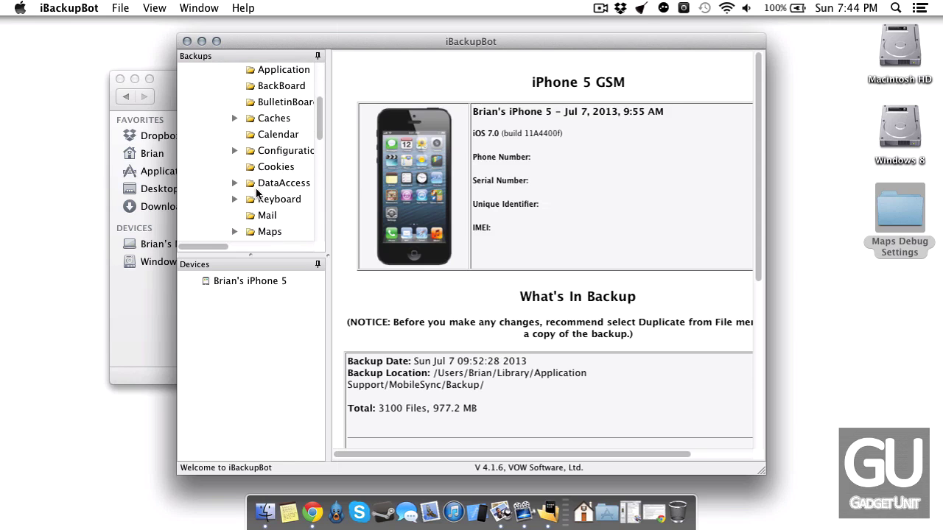
scroll(257, 193, "down", 2)
left_click(272, 190)
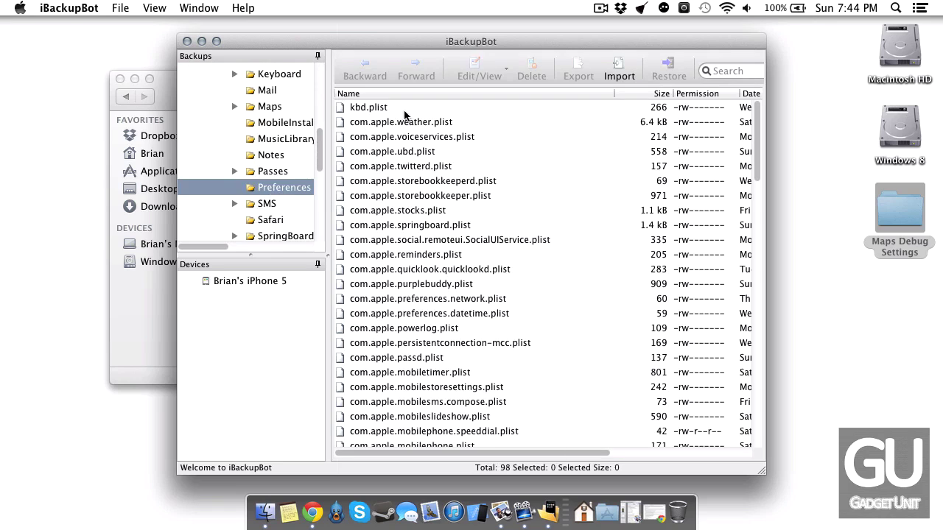
Sort the preference files by name and open com.apple.Maps.plist for editing, dismissing the registration dialog.
left_click(369, 94)
scroll(384, 234, "down", 10)
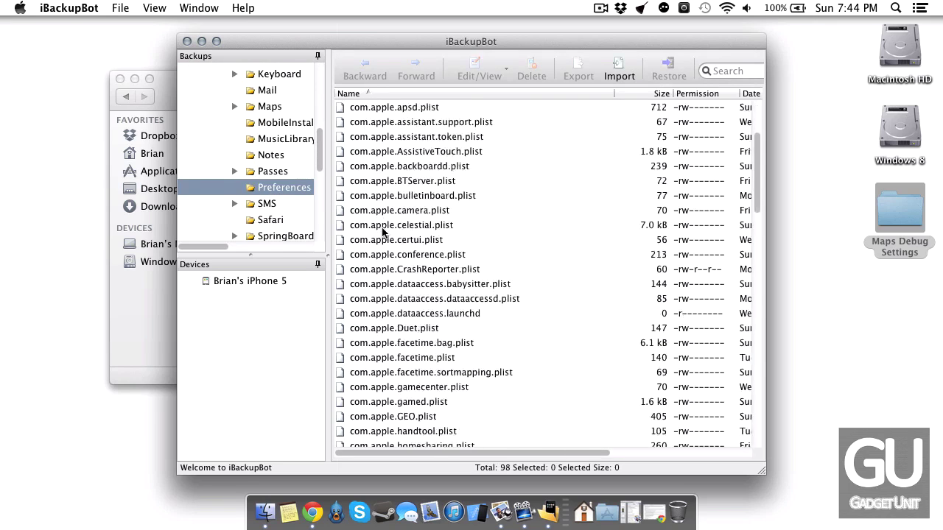
scroll(382, 233, "down", 5)
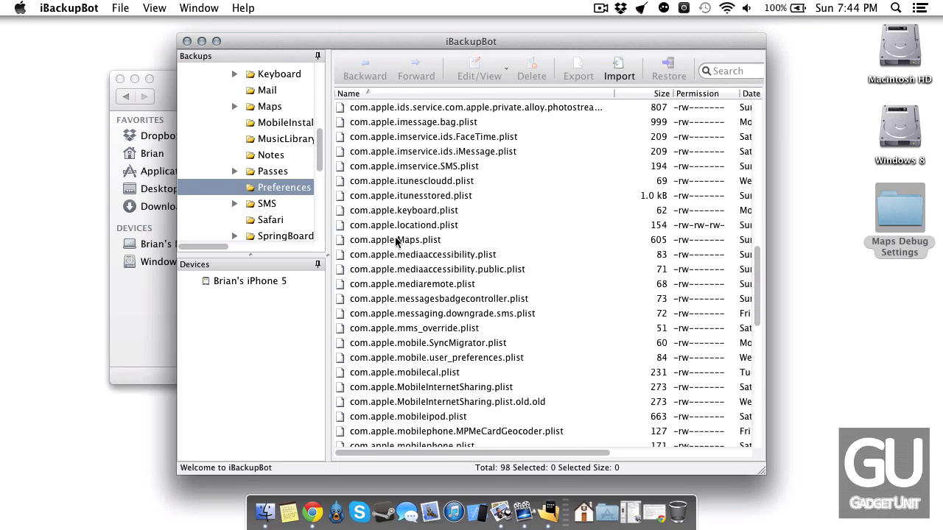
left_click(396, 242)
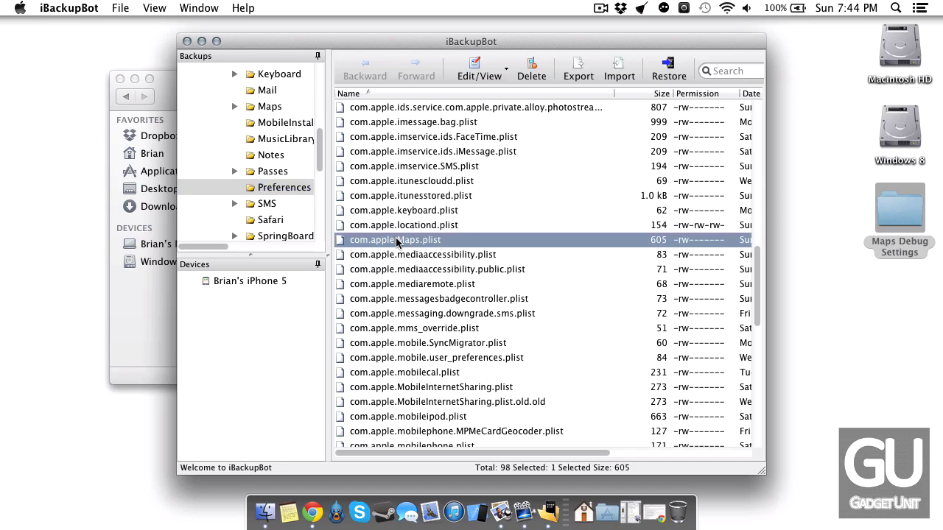
left_click(506, 70)
left_click(508, 88)
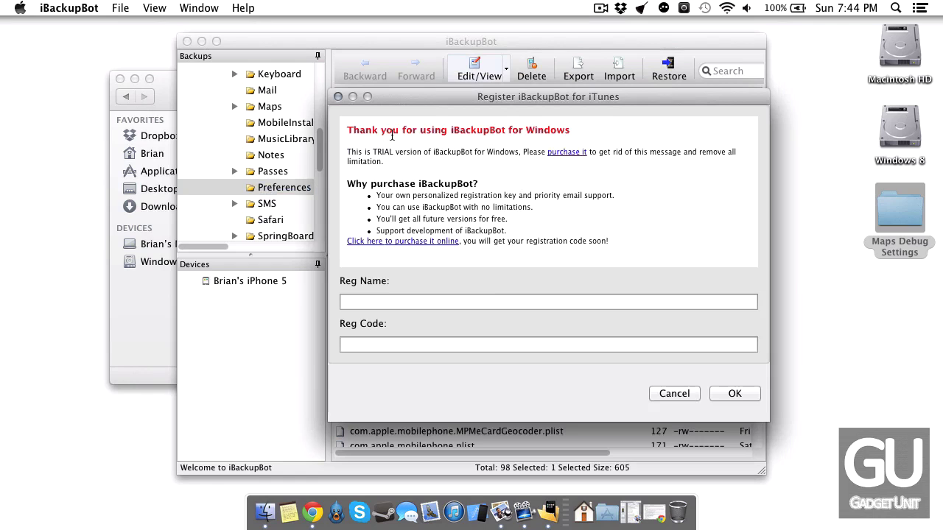
left_click(672, 395)
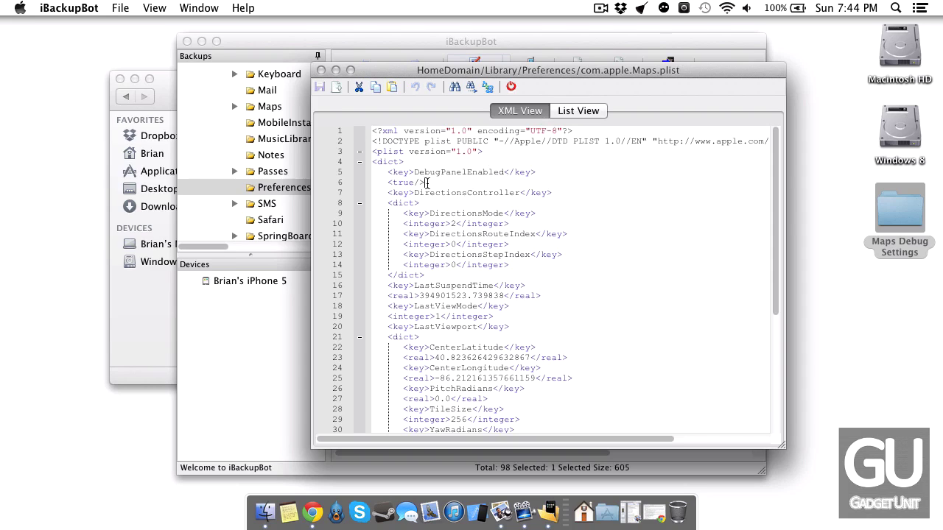
Highlight the DebugPanelEnabled key and its true value in the XML, and compare the entry in the list view.
left_click_drag(426, 183, 363, 170)
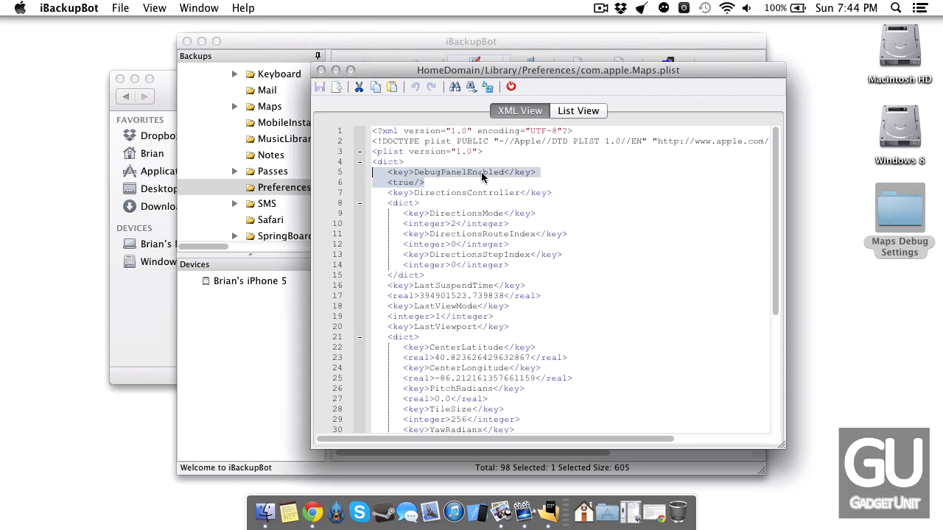
left_click(578, 110)
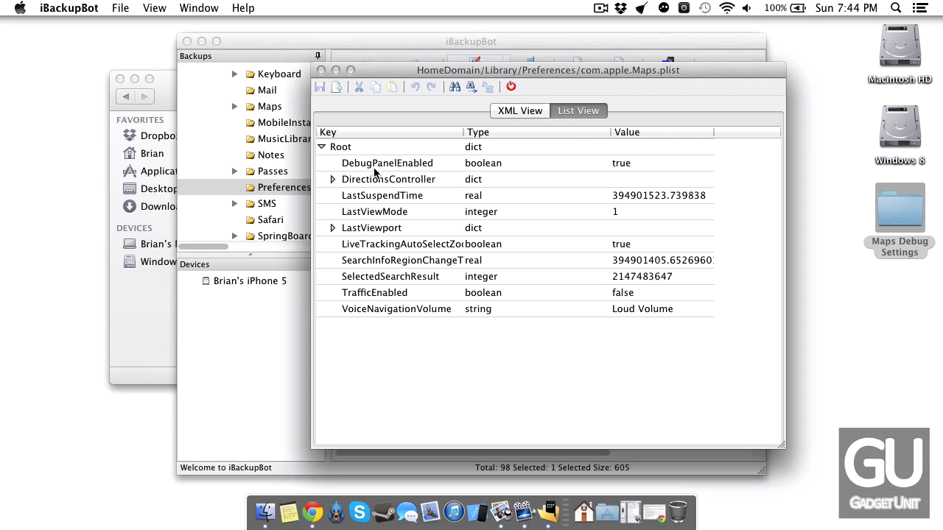
left_click(394, 166)
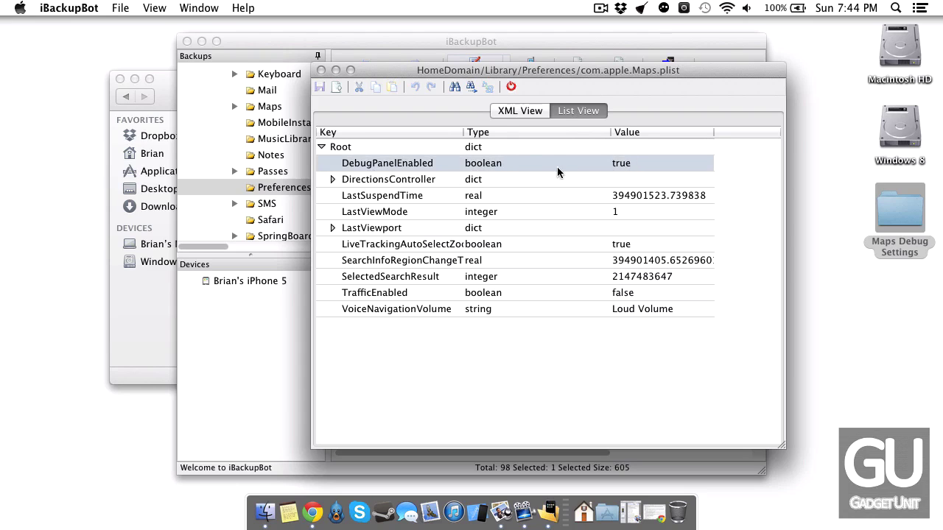
left_click(511, 112)
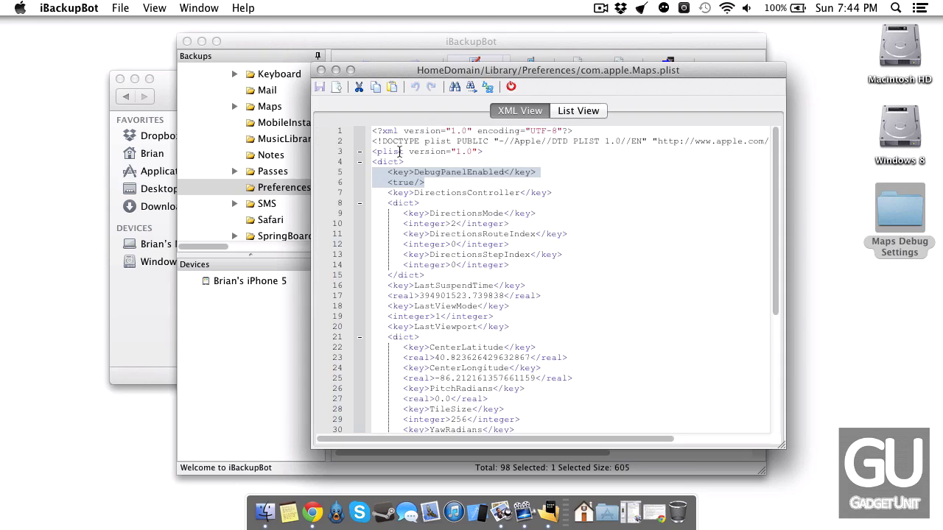
Review the rest of the Maps plist, select the DebugPanelEnabled key with its true value again, and close the editor.
scroll(423, 207, "down", 8)
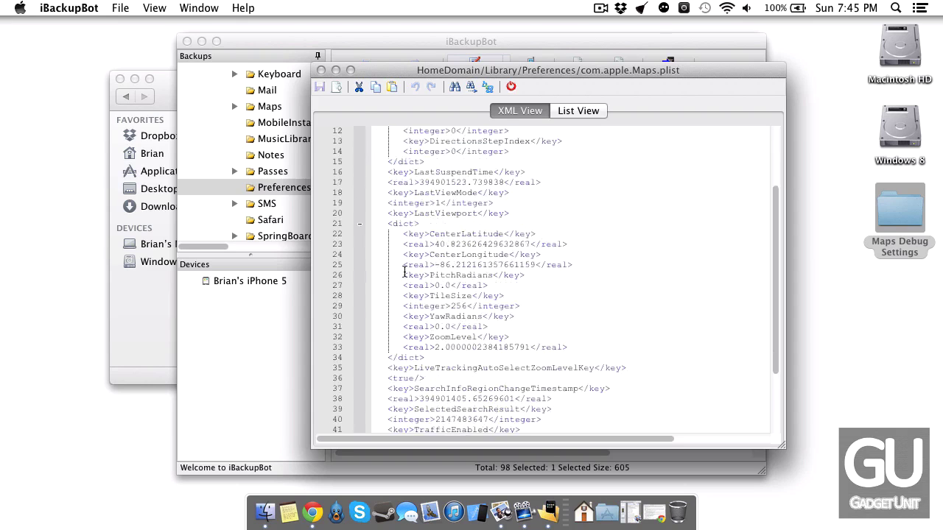
scroll(403, 273, "up", 10)
left_click(426, 184)
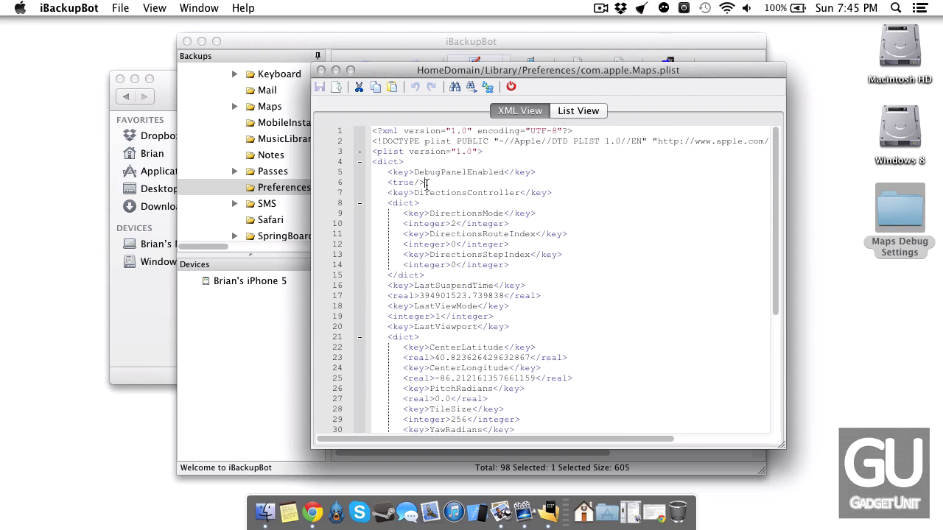
left_click_drag(424, 182, 361, 171)
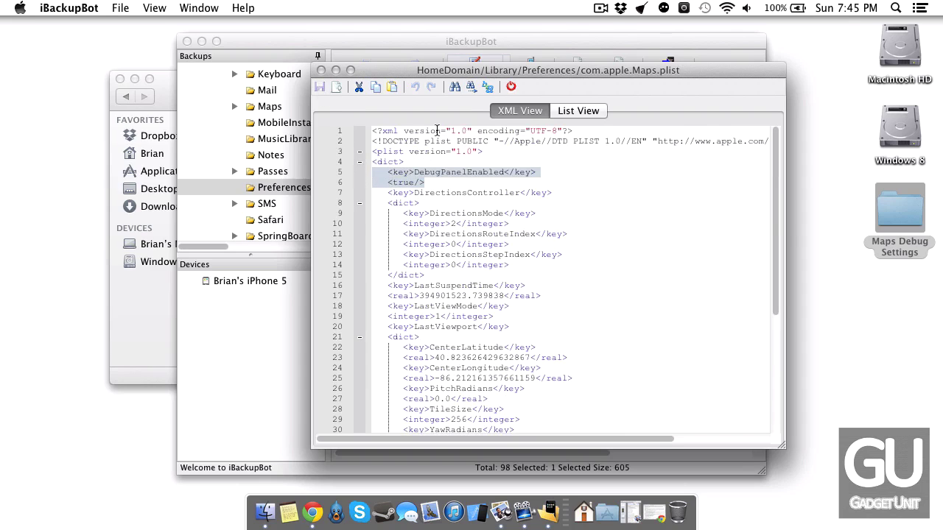
left_click(510, 86)
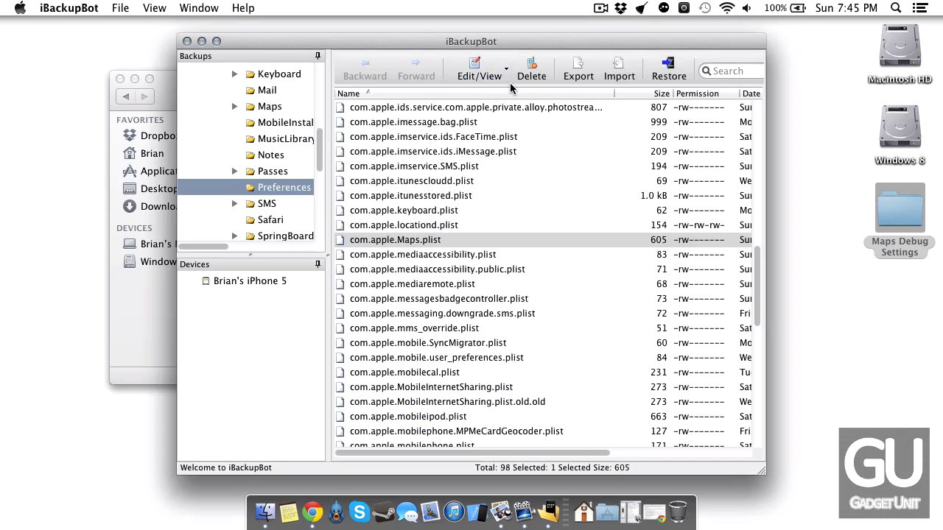
Select com.apple.Maps.plist in the Preferences file list again and quit iBackupBot.
left_click(498, 224)
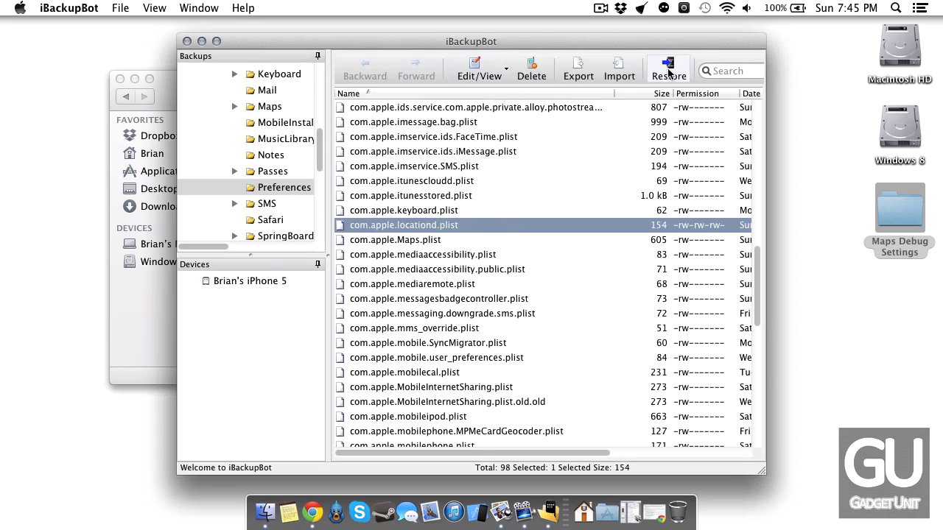
left_click(573, 153)
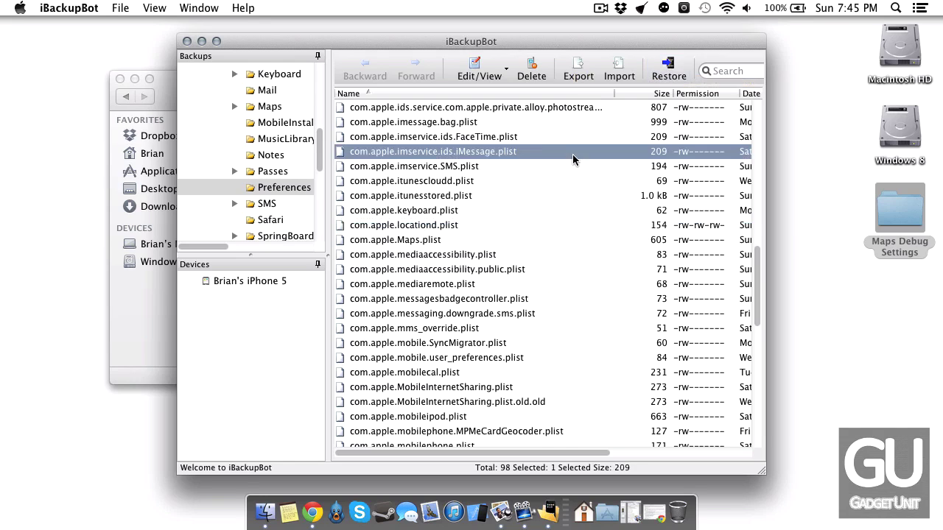
left_click(444, 245)
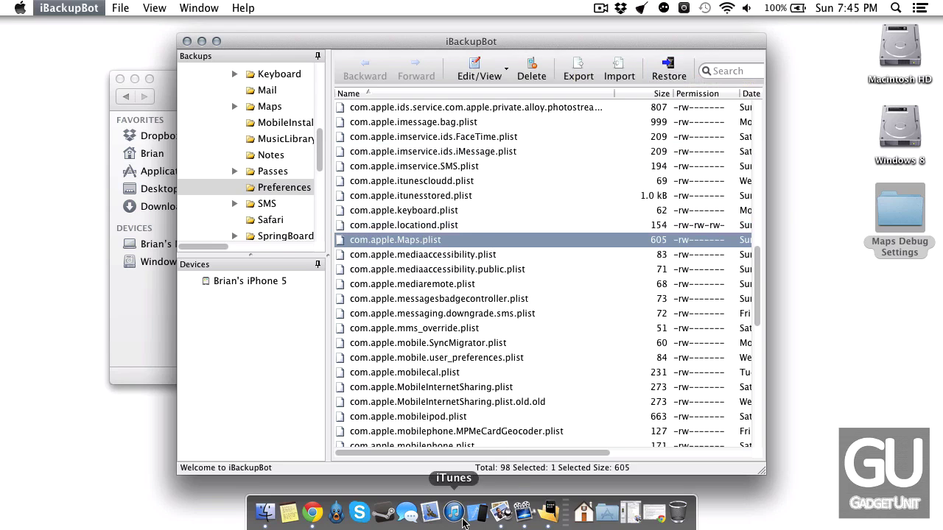
Switch to iTunes, enlarge its window and open the summary page of the connected iPhone 5.
left_click(454, 512)
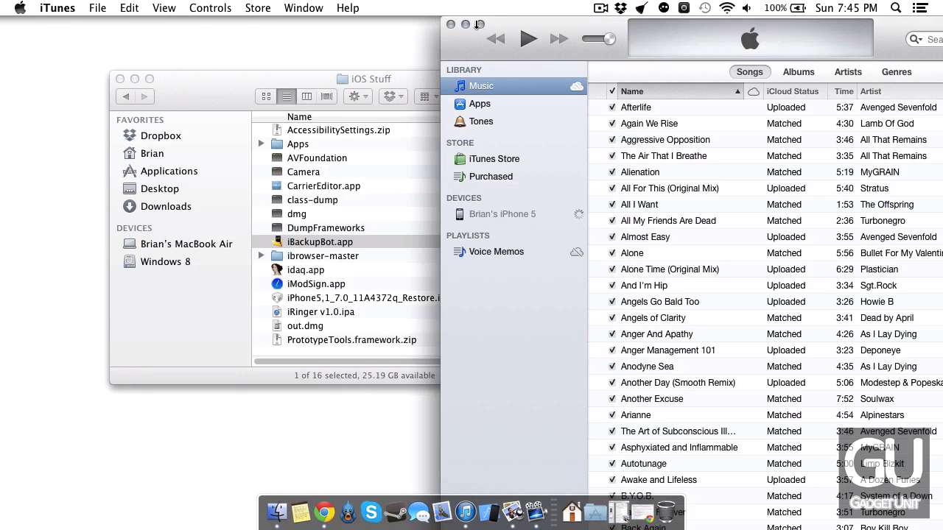
left_click(479, 24)
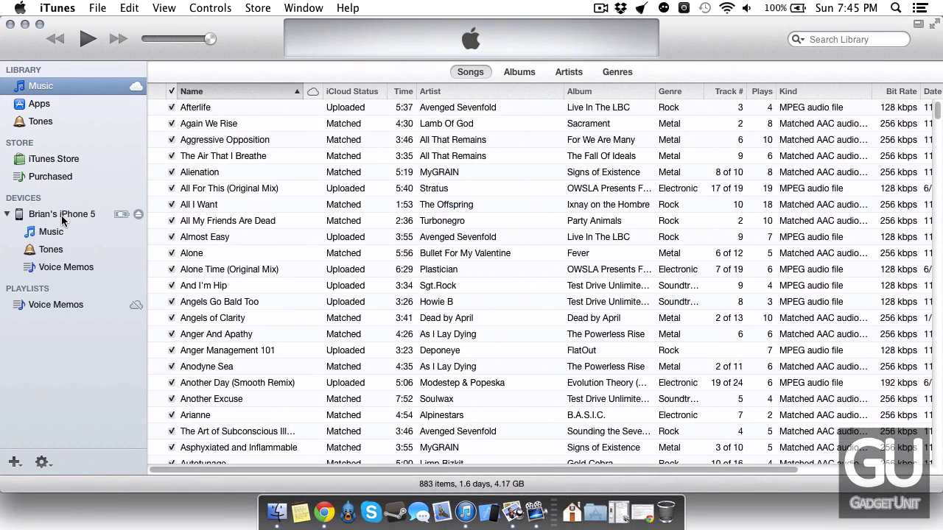
left_click(62, 215)
Open Restore from Backup for the iPhone 5, view the list of available backups, and cancel without restoring.
right_click(74, 219)
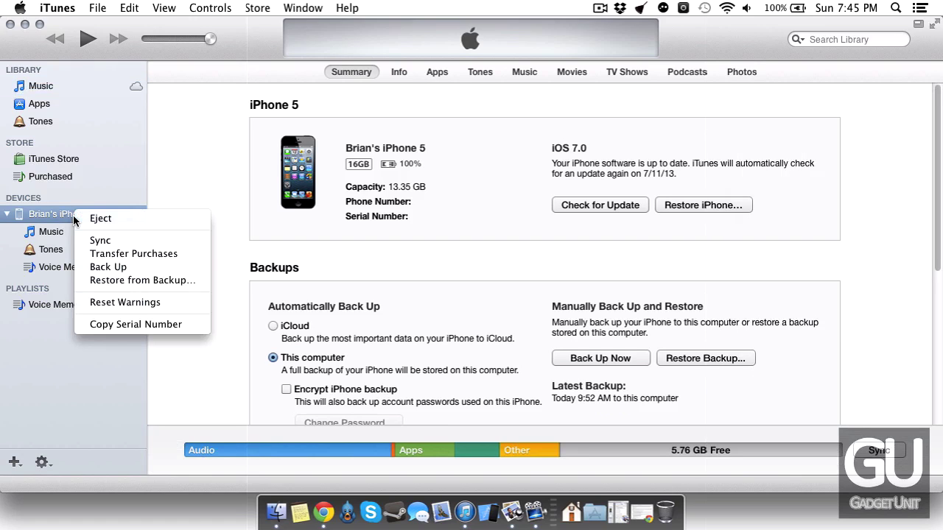
left_click(112, 280)
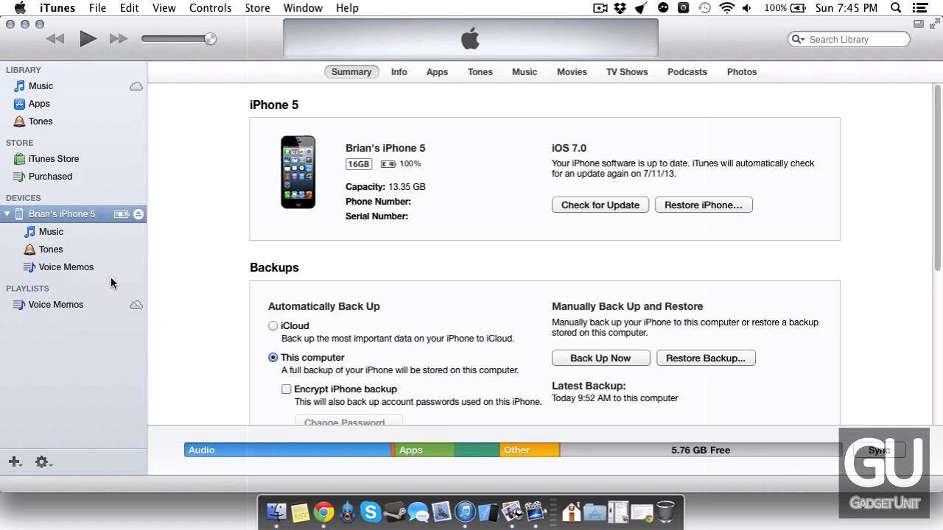
left_click(514, 184)
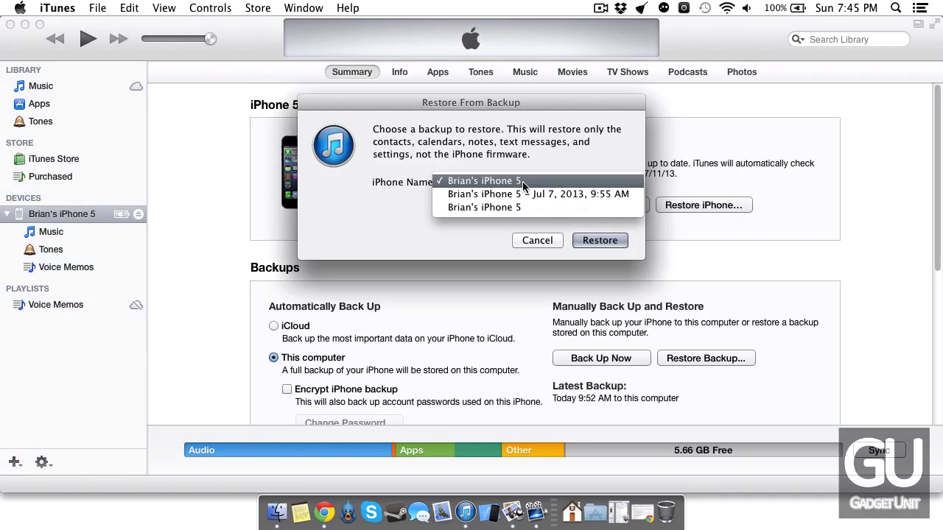
left_click(514, 183)
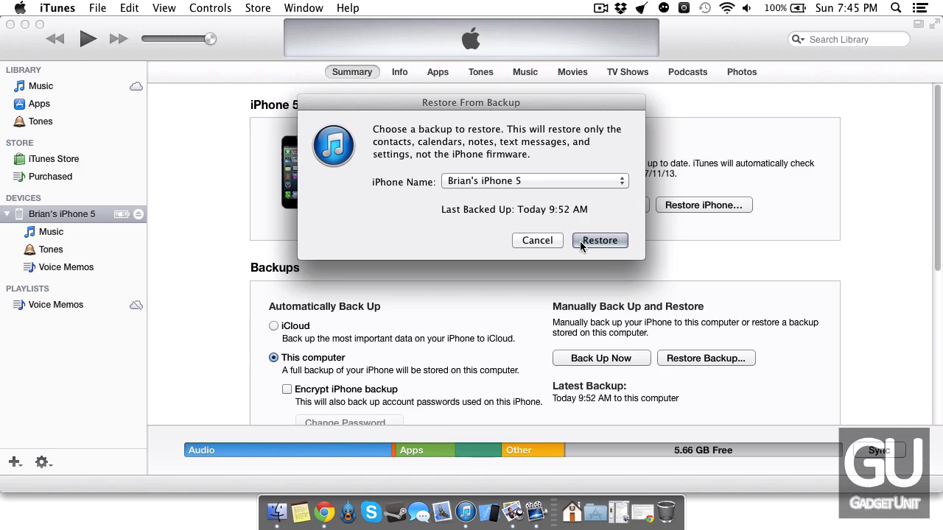
left_click(529, 242)
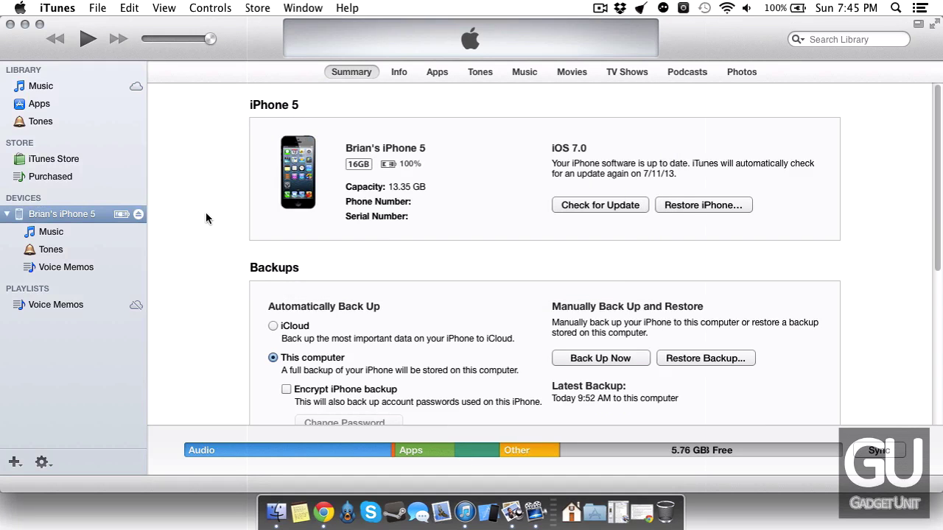
Clear away iTunes and the iOS Stuff folder window, and restore the minimized Preview window to show IMG_4265.PNG.
key("super+h")
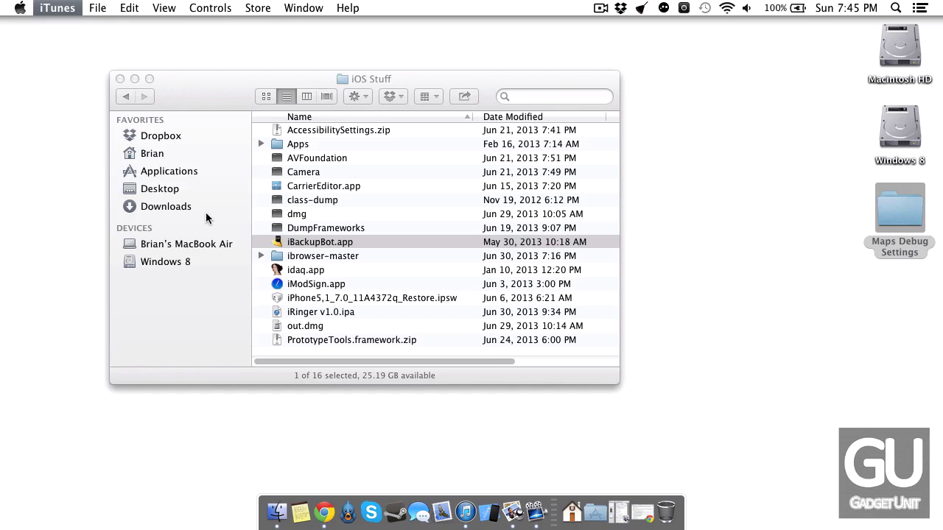
key("super+w")
left_click(608, 505)
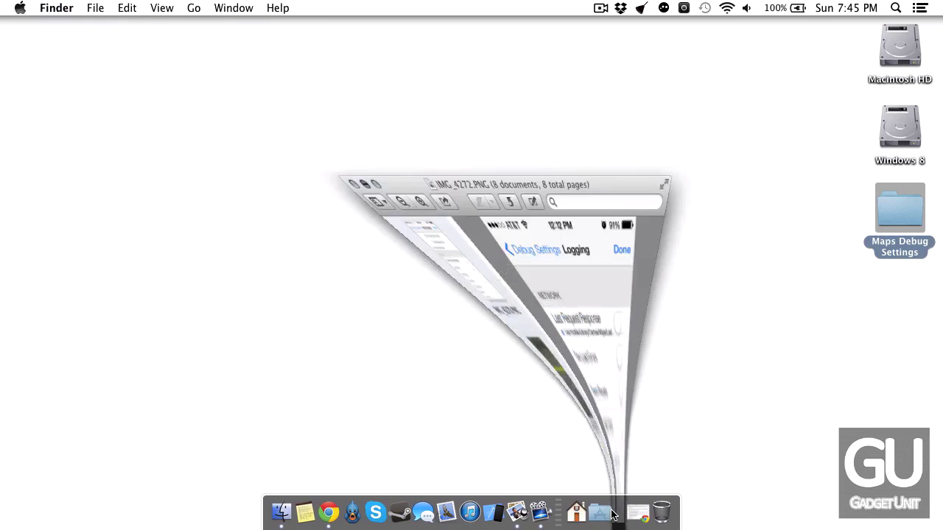
scroll(301, 103, "up", 5)
left_click(293, 123)
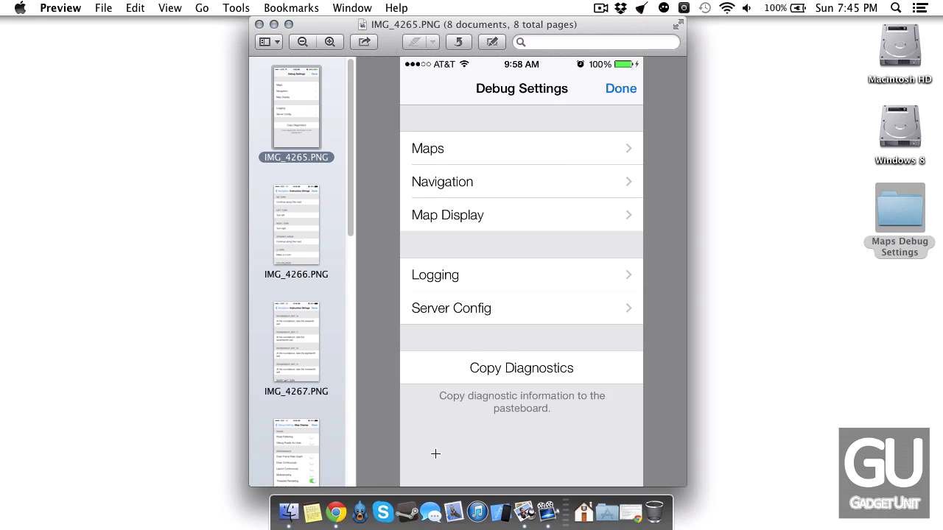
Look through the Maps debug screenshots from IMG_4266.PNG to IMG_4271.PNG, examining the instruction strings, Map Display options and map overlays.
scroll(297, 304, "down", 2)
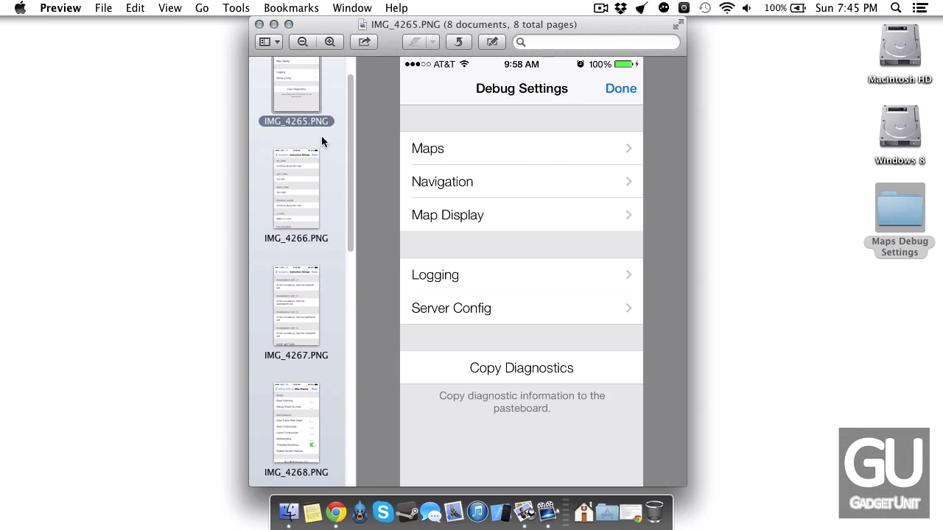
left_click(306, 196)
left_click(305, 282)
scroll(304, 282, "down", 6)
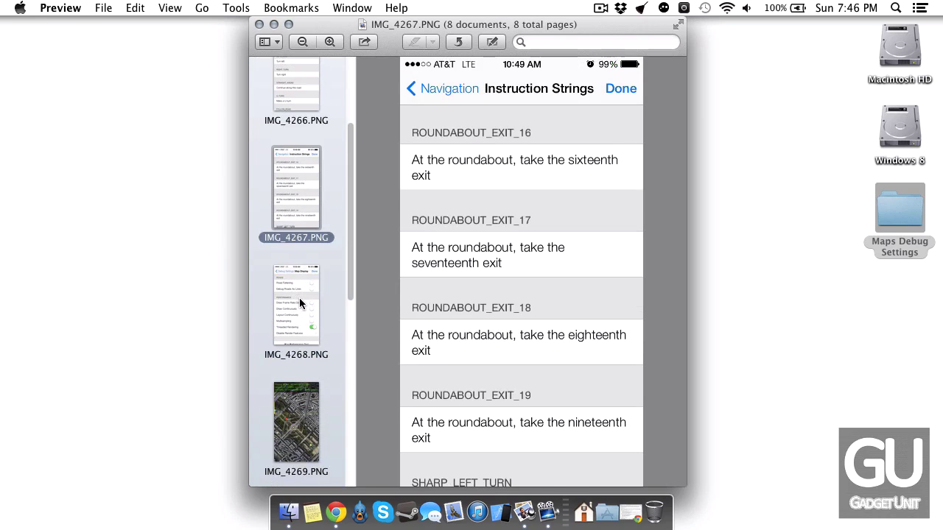
left_click(299, 299)
left_click(293, 434)
scroll(293, 433, "down", 5)
left_click(288, 376)
scroll(288, 376, "down", 3)
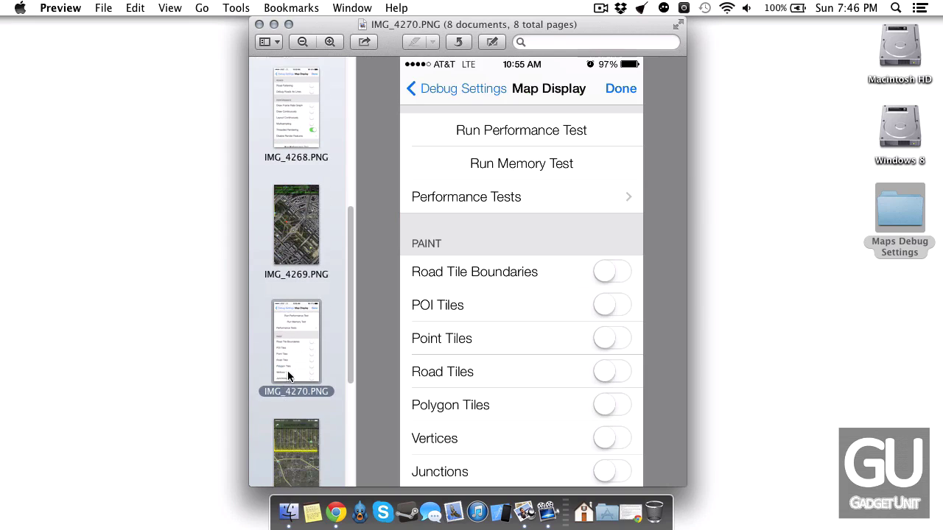
left_click(294, 433)
Return to the Debug Settings screenshot IMG_4265.PNG and minimize the Preview window.
scroll(271, 354, "up", 18)
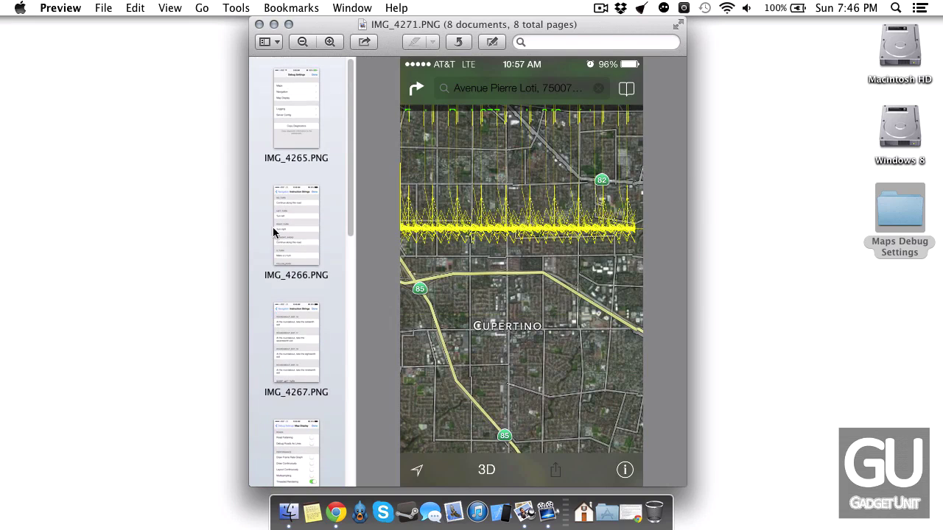
left_click(299, 100)
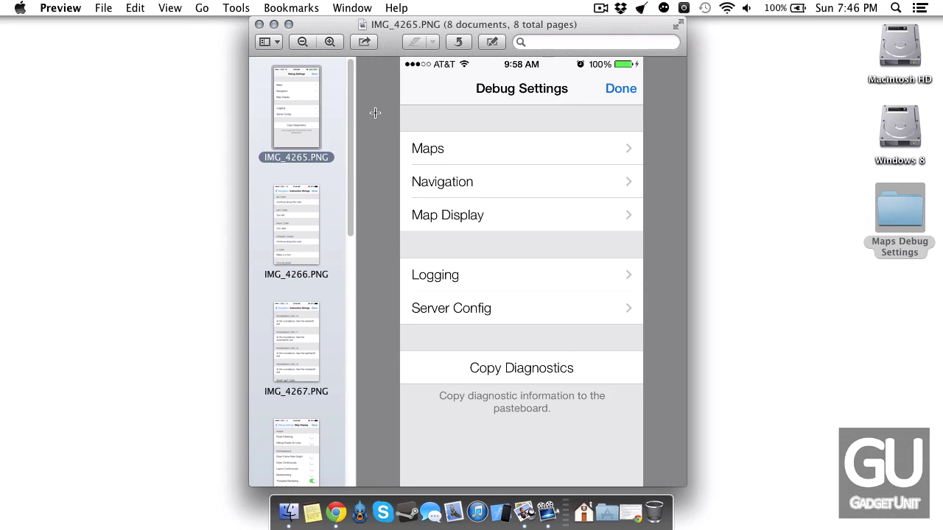
key("super+m")
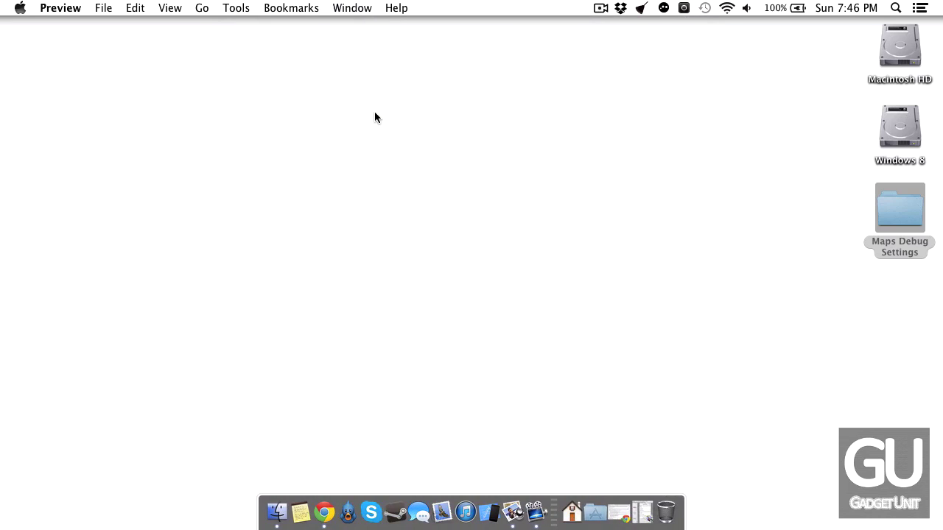